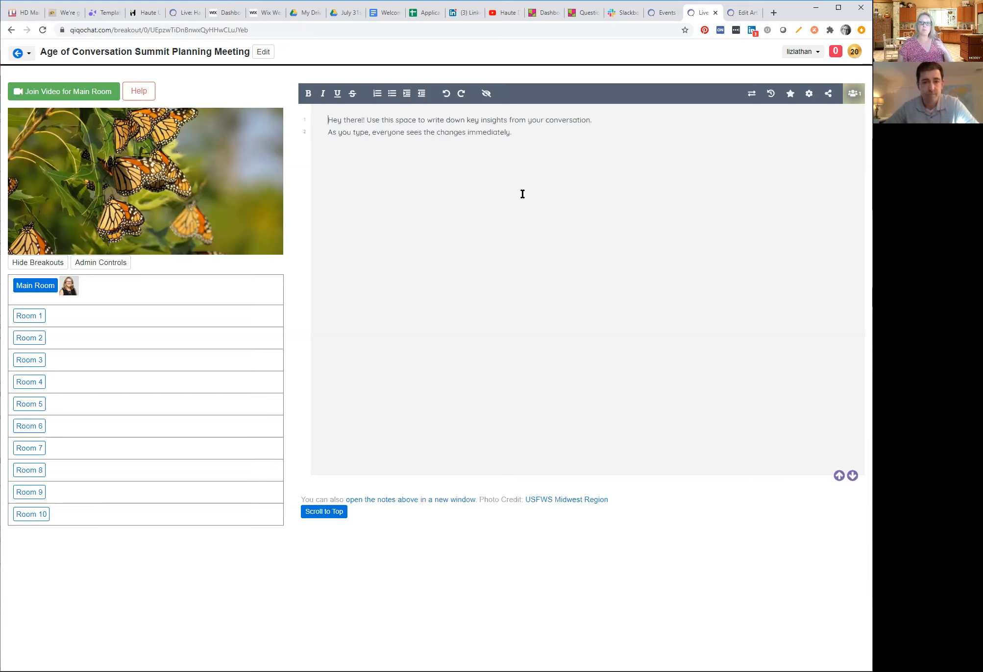
# Step: Open the Age of Conversation Summit Planning Meeting for editing from the planning homepage and show its copy form
pyautogui.click(17, 55)
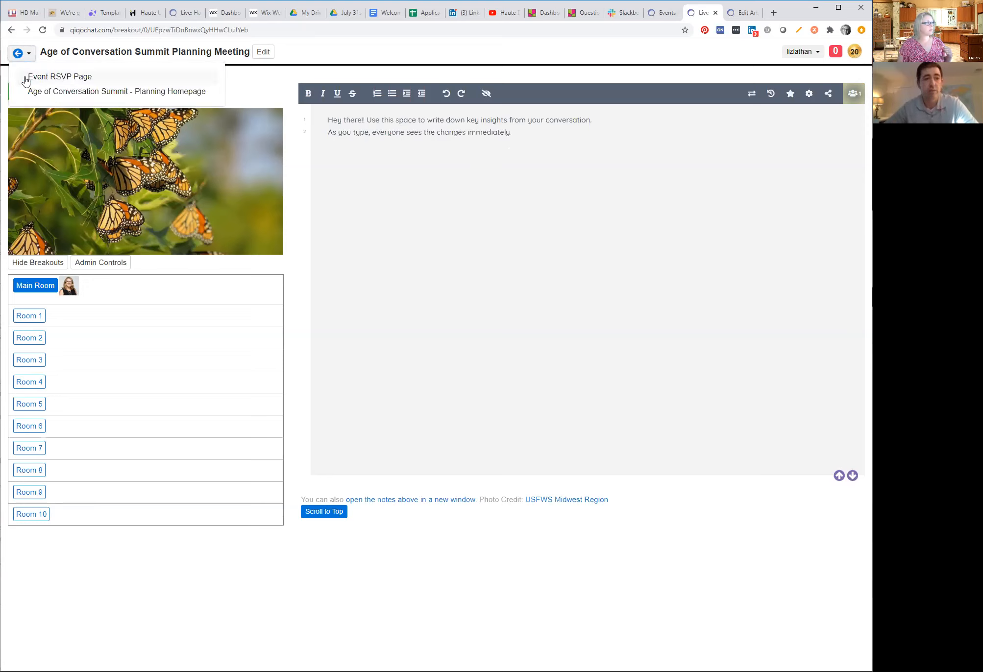
pyautogui.click(28, 93)
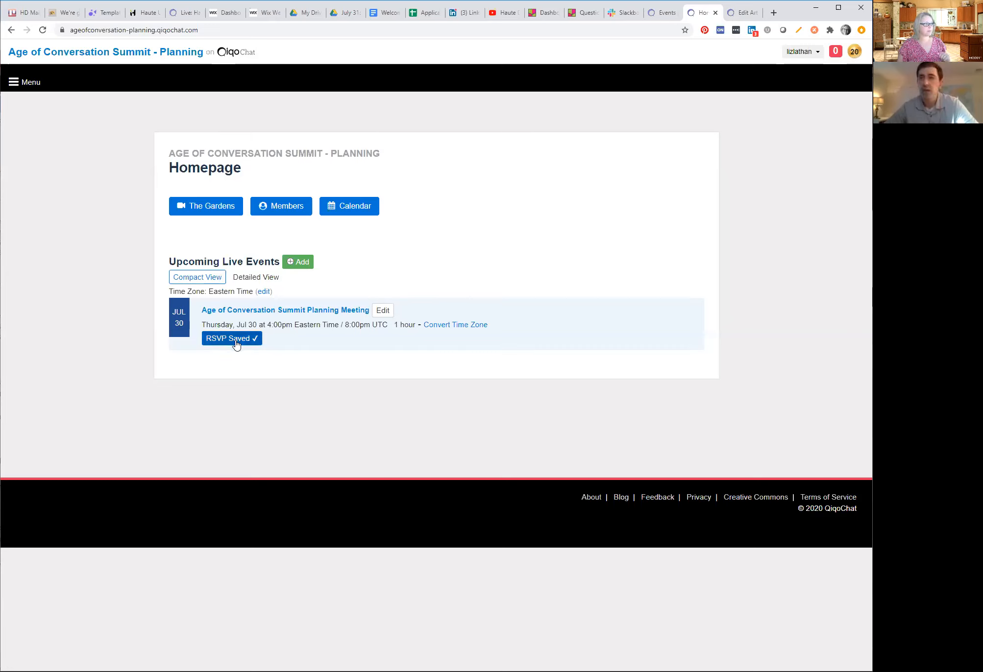
pyautogui.click(387, 312)
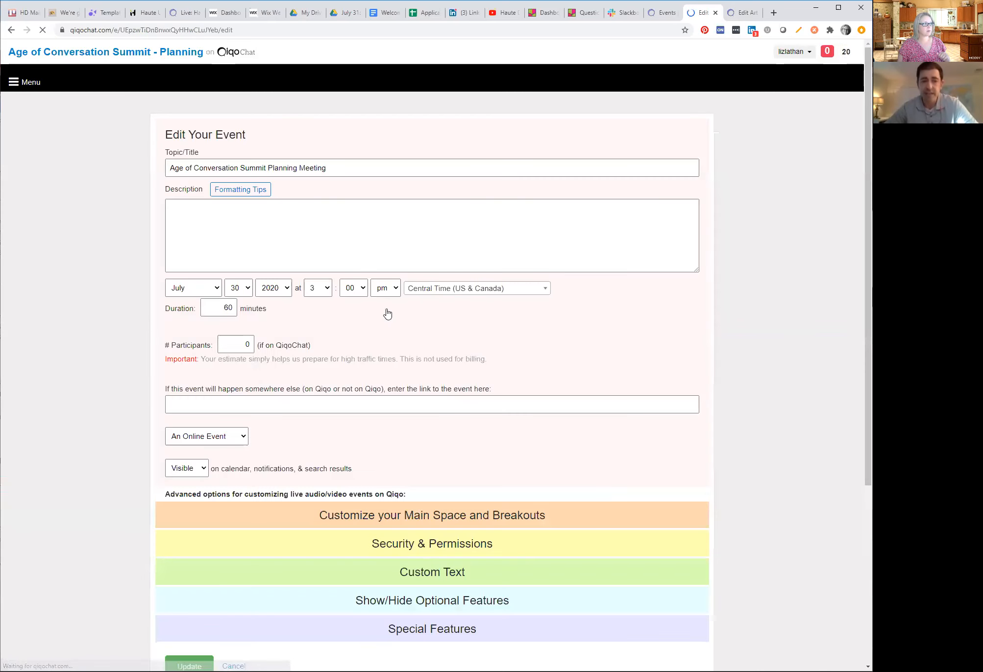
pyautogui.scroll(-2, 734, 411)
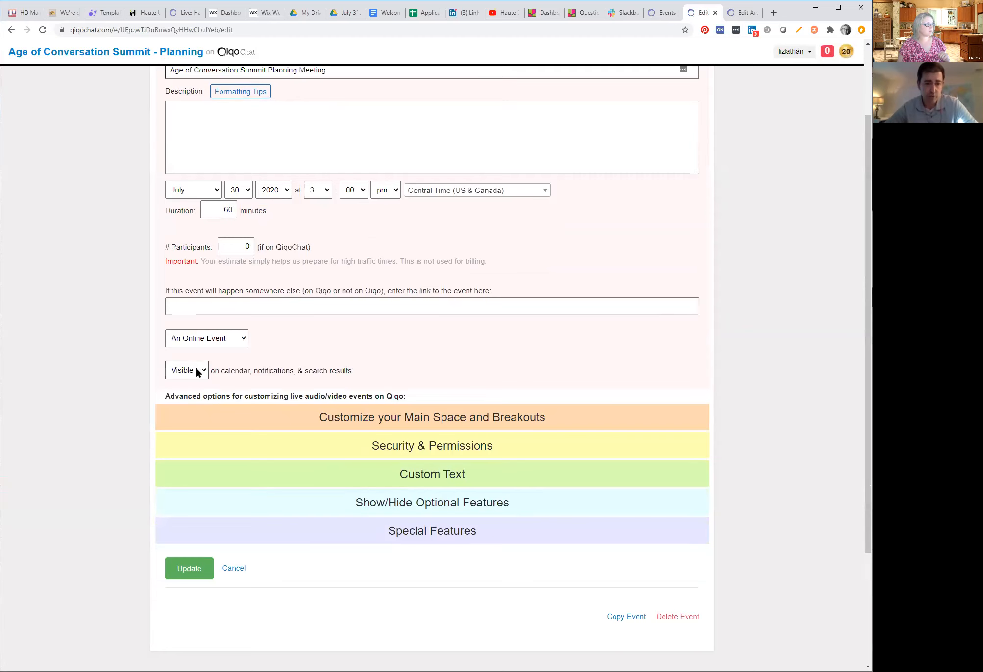
pyautogui.scroll(-1, 248, 405)
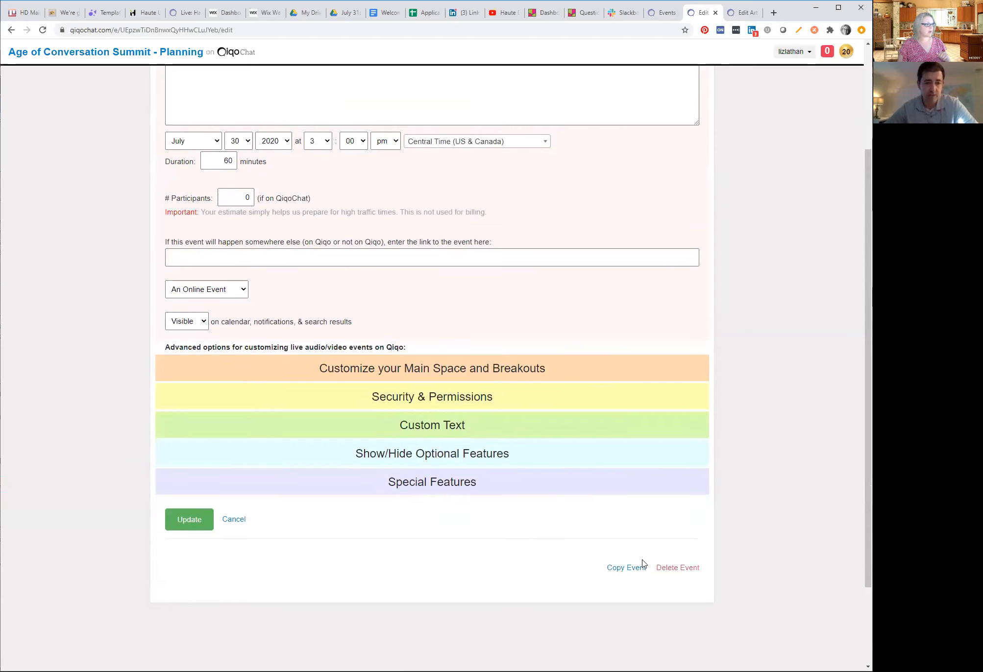
pyautogui.click(623, 569)
pyautogui.scroll(-3, 225, 576)
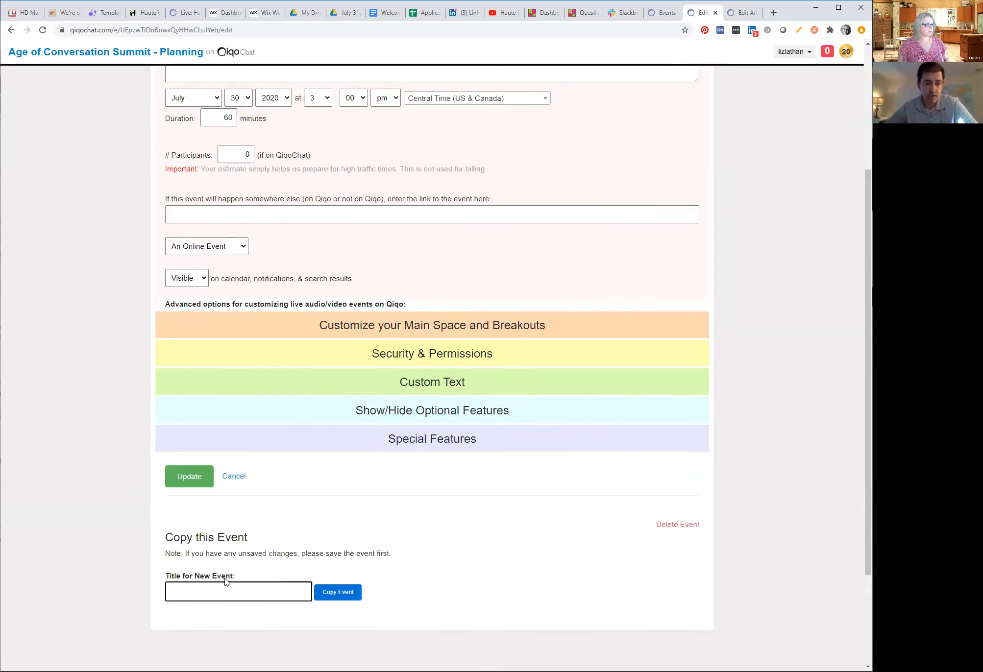
# Step: Append 7/30 to the planning meeting's title and copy the full title text
pyautogui.scroll(6, 320, 285)
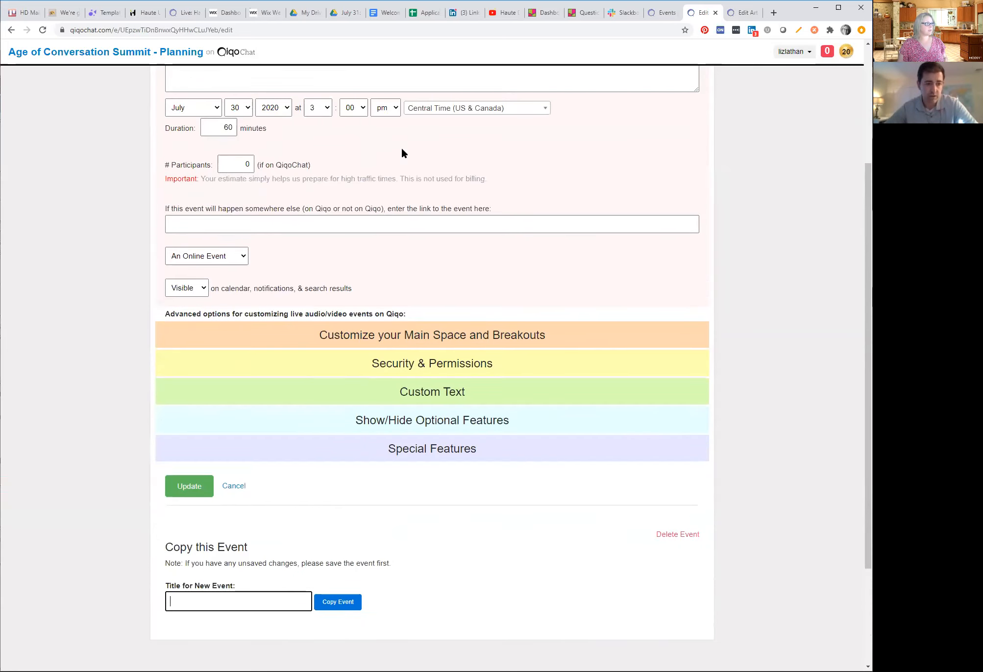
pyautogui.click(372, 168)
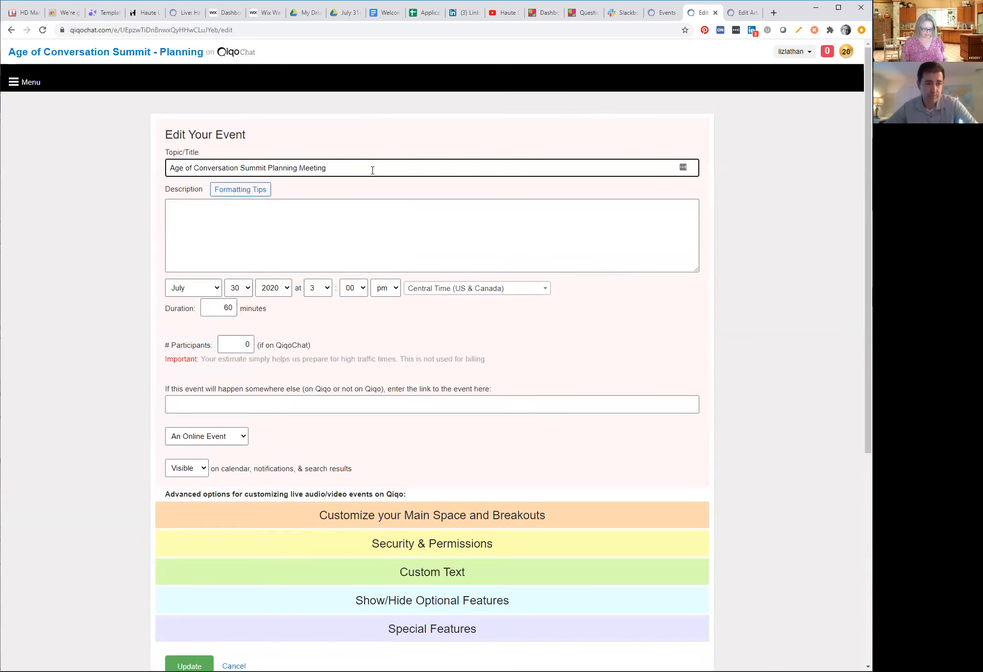
pyautogui.write('7/30')
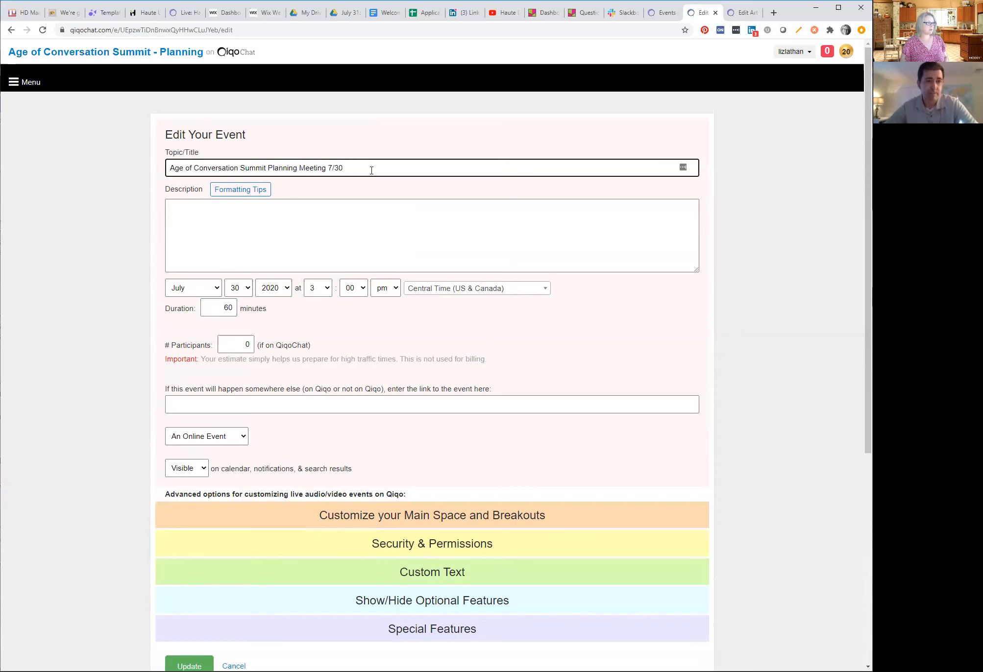
pyautogui.moveTo(373, 171); pyautogui.dragTo(138, 170)
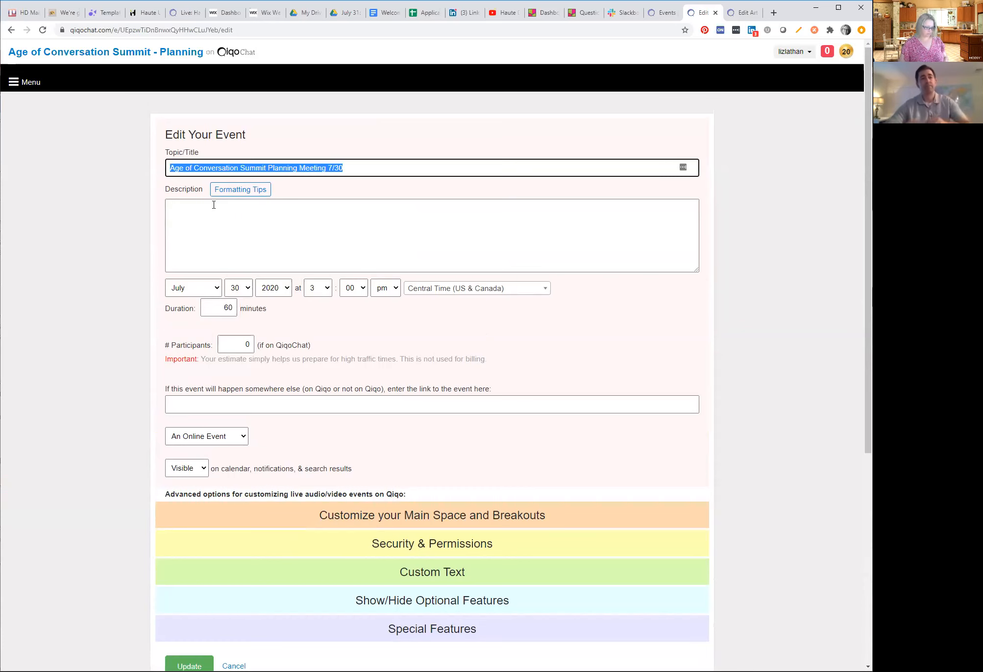
# Step: Copy the event under the title "Age of Conversation Summit Planning Meeting 8/3" and open the circle's calendar
pyautogui.scroll(-5, 275, 422)
pyautogui.click(220, 537)
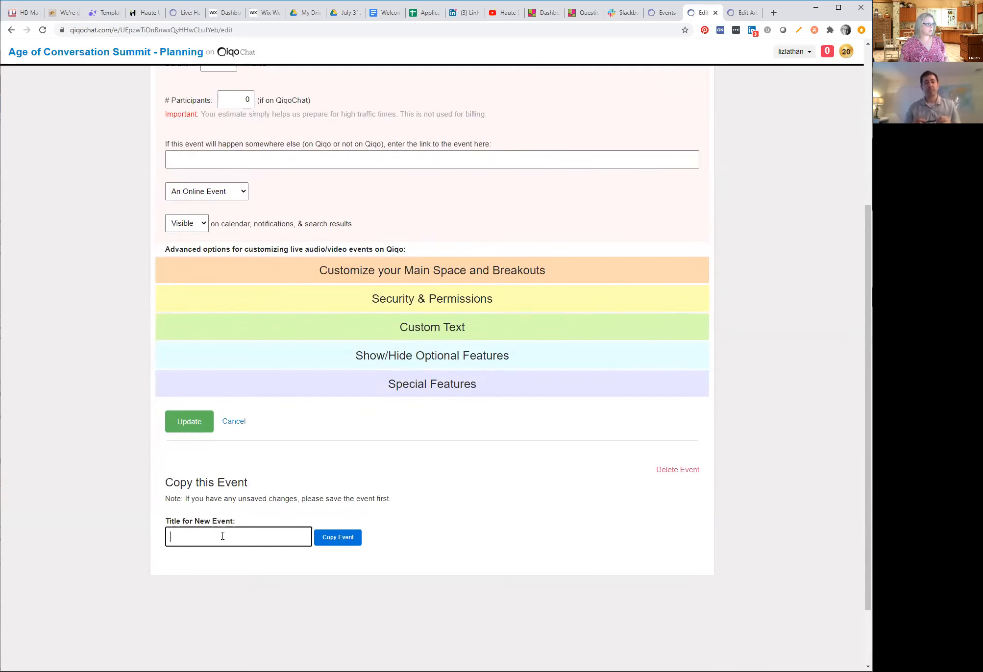
pyautogui.hotkey('ctrl', 'v')
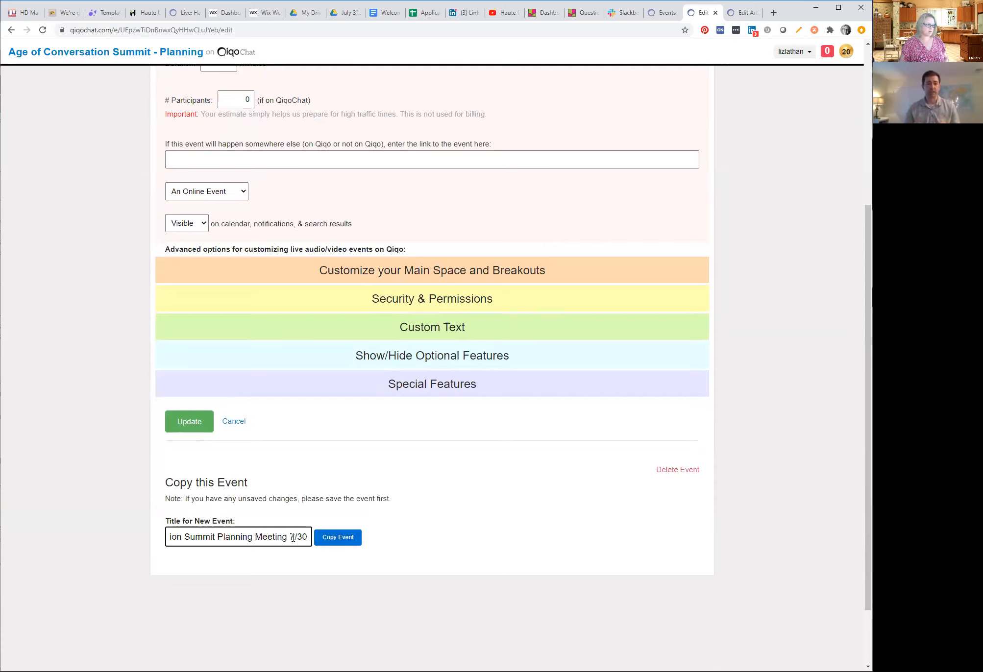
pyautogui.moveTo(291, 538); pyautogui.dragTo(351, 540)
pyautogui.write('8')
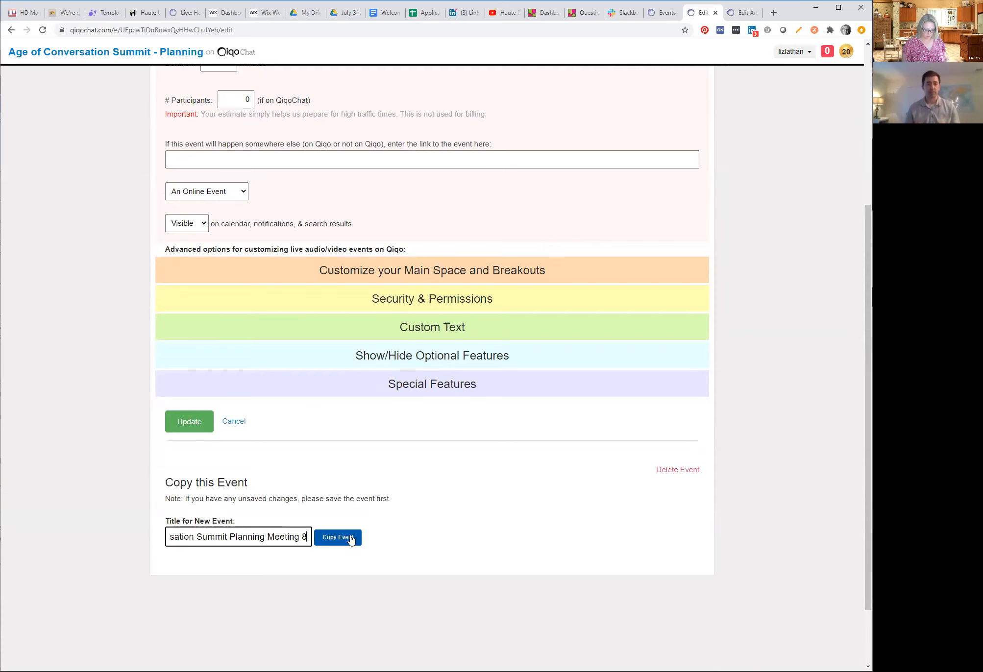
pyautogui.write('/3')
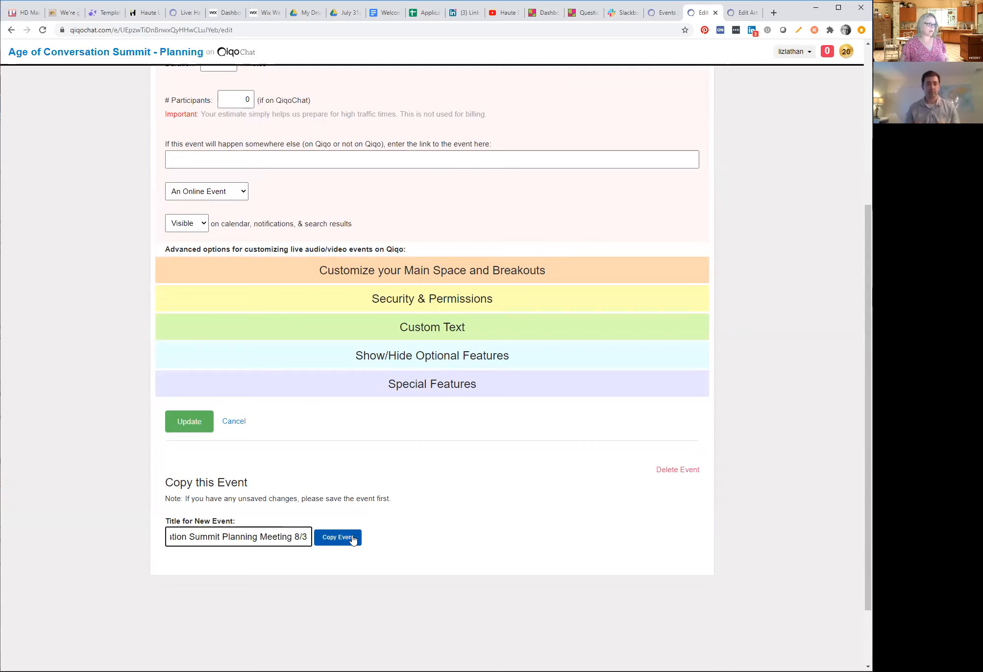
pyautogui.click(352, 538)
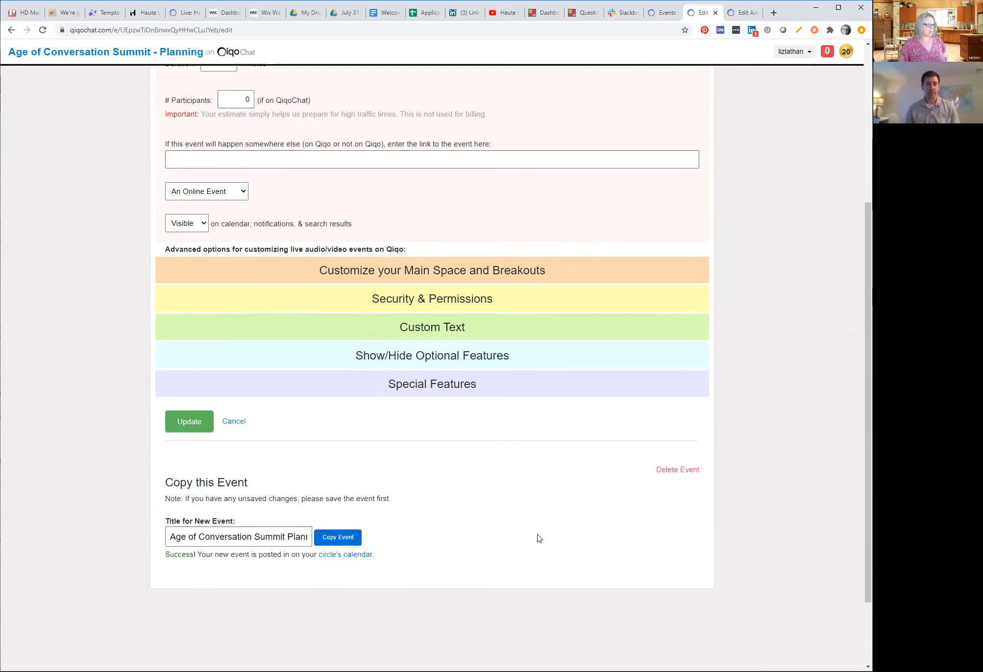
pyautogui.click(364, 555)
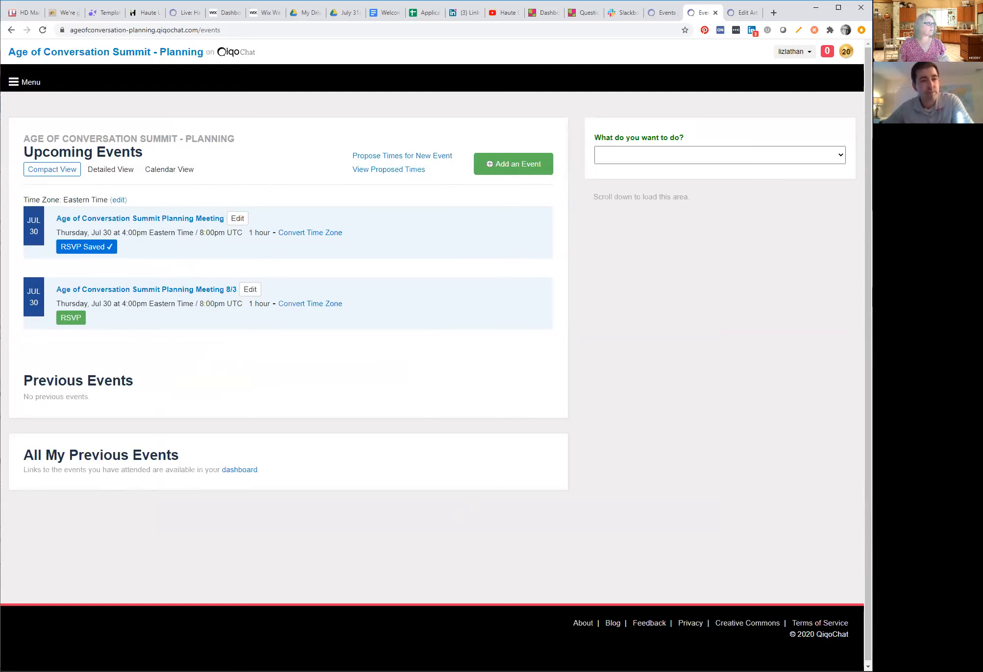
pyautogui.click(14, 83)
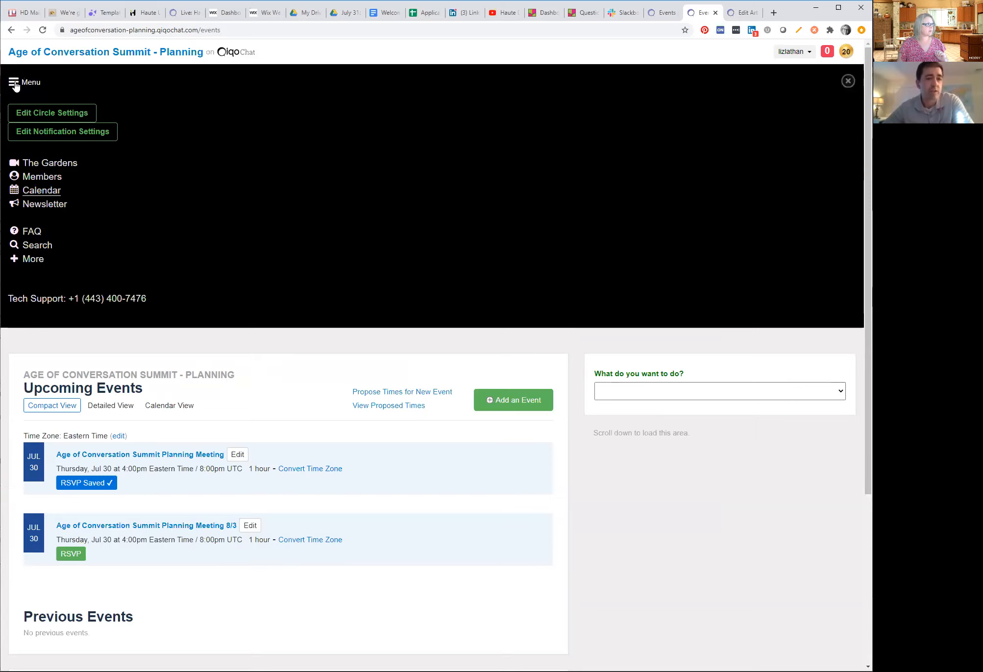
pyautogui.click(14, 84)
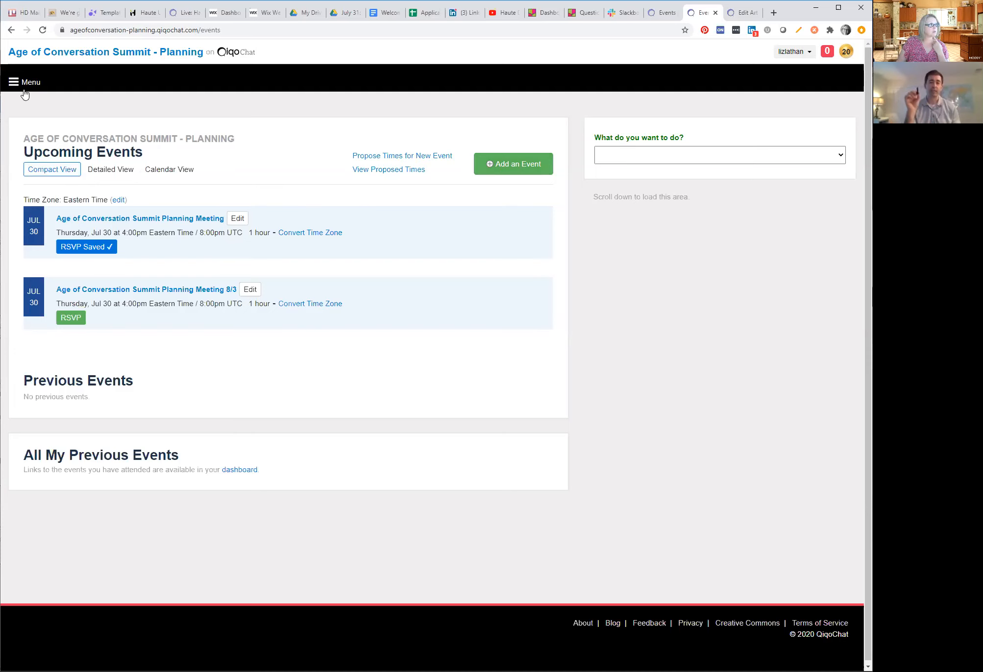
# Step: Start a new event from the account's own events page and title it "Age of Conversation Summit"
pyautogui.click(804, 53)
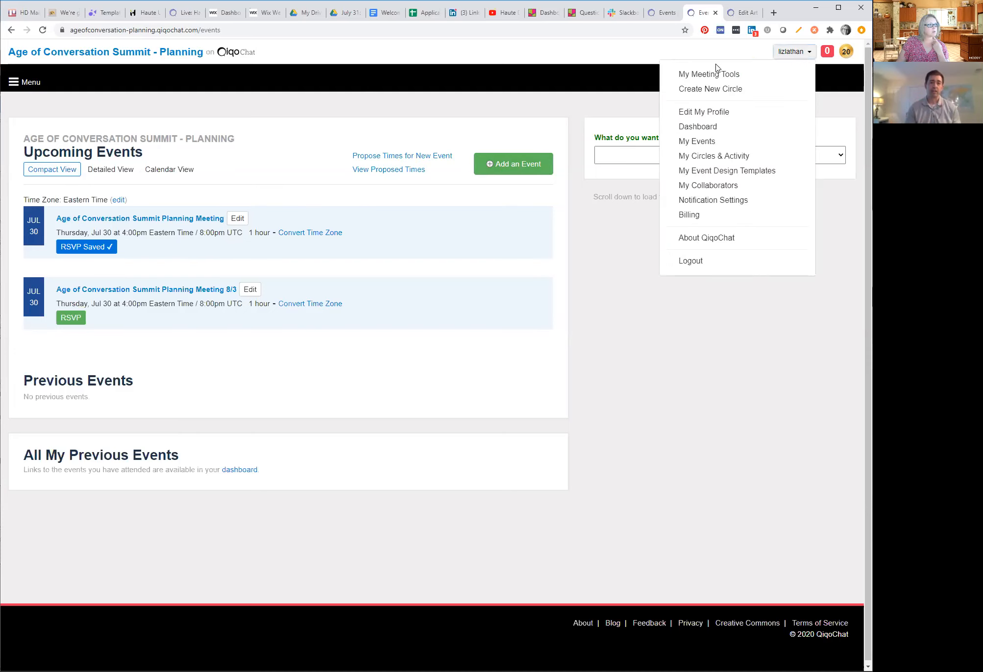
pyautogui.click(691, 142)
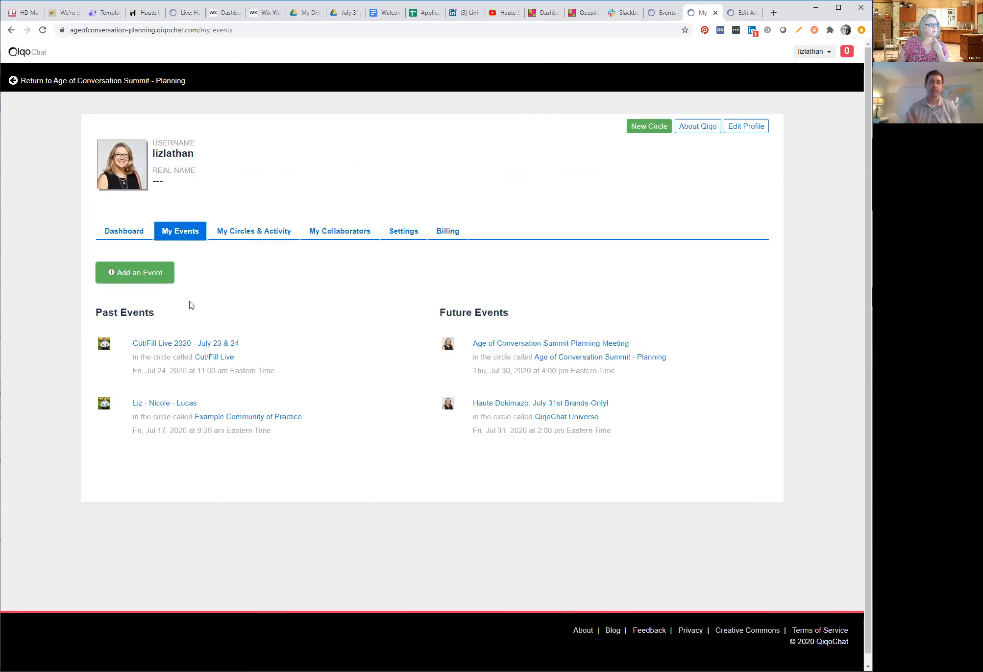
pyautogui.click(126, 279)
pyautogui.click(233, 305)
pyautogui.write('Age of Conversation Summit')
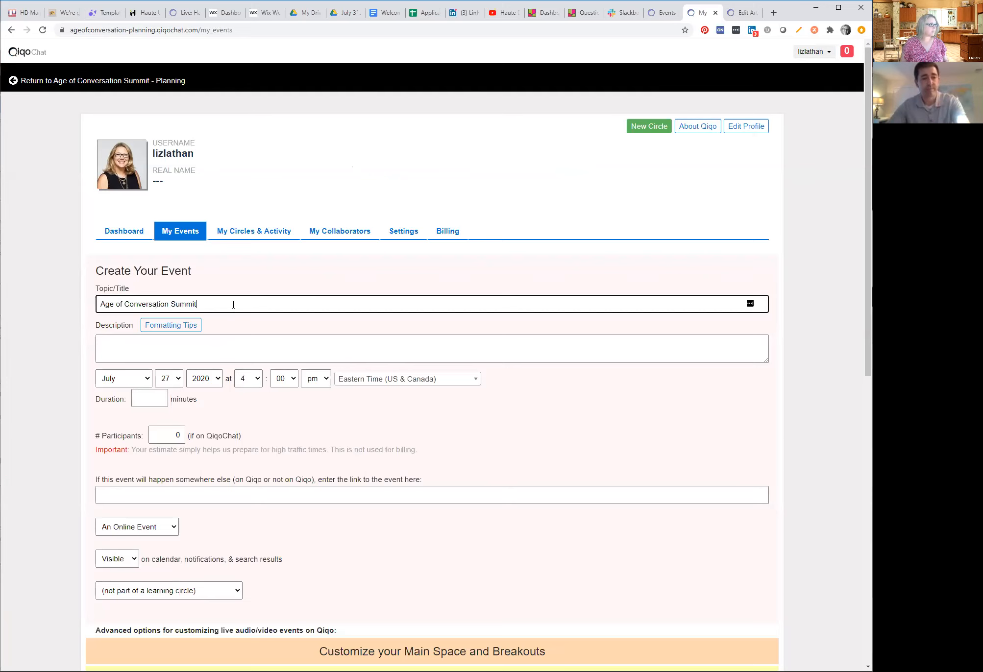
# Step: Set the event's start to September 9, 2020 at 10:00 am in Central Time (US & Canada)
pyautogui.click(132, 384)
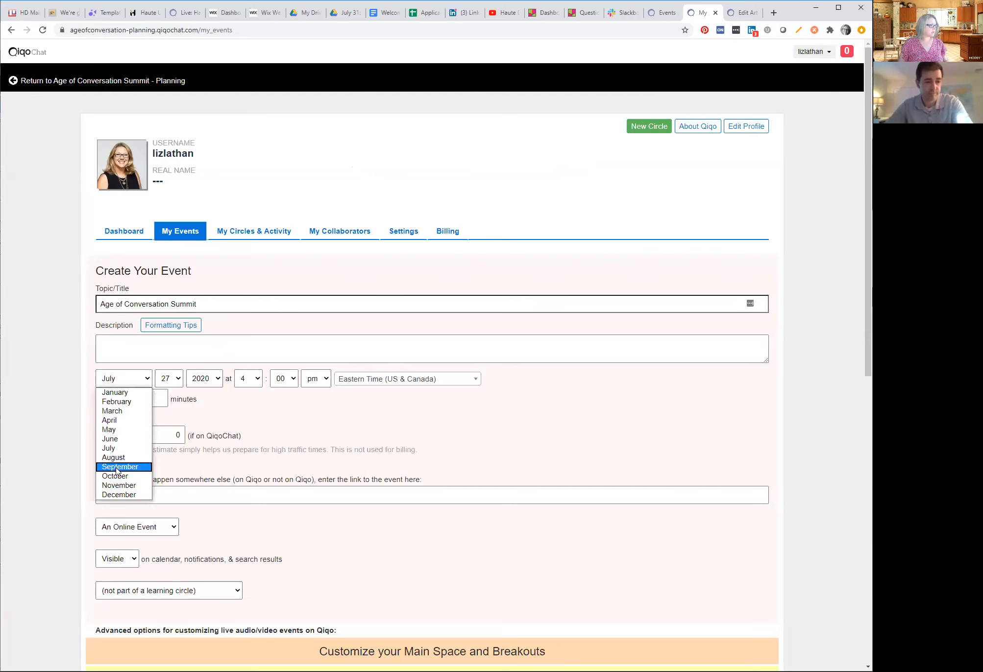
pyautogui.click(118, 468)
pyautogui.click(168, 378)
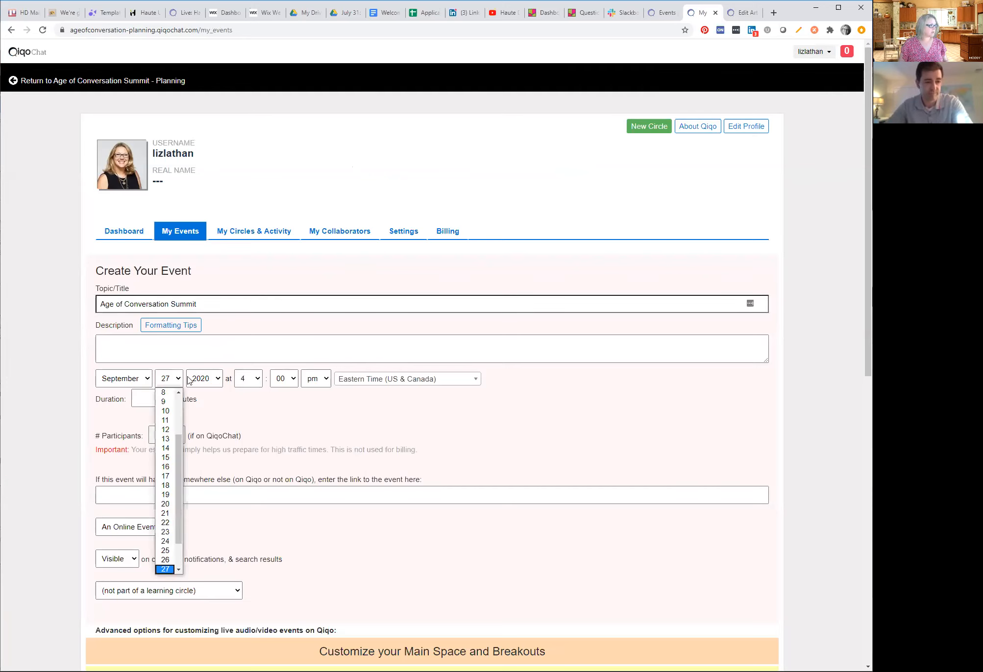
pyautogui.click(165, 402)
pyautogui.click(250, 380)
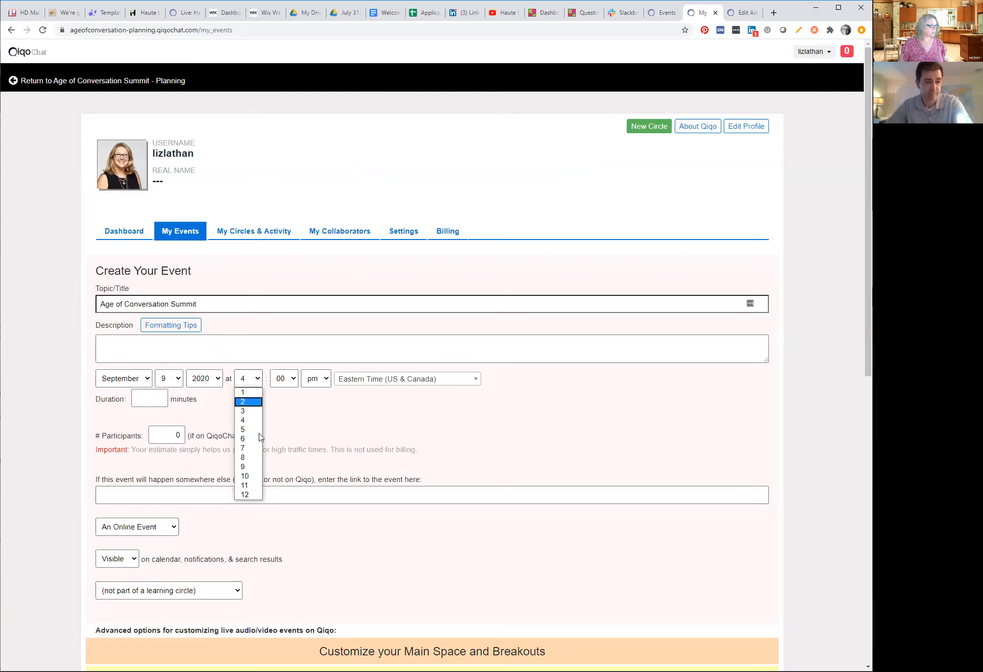
pyautogui.click(247, 476)
pyautogui.click(316, 379)
pyautogui.click(317, 394)
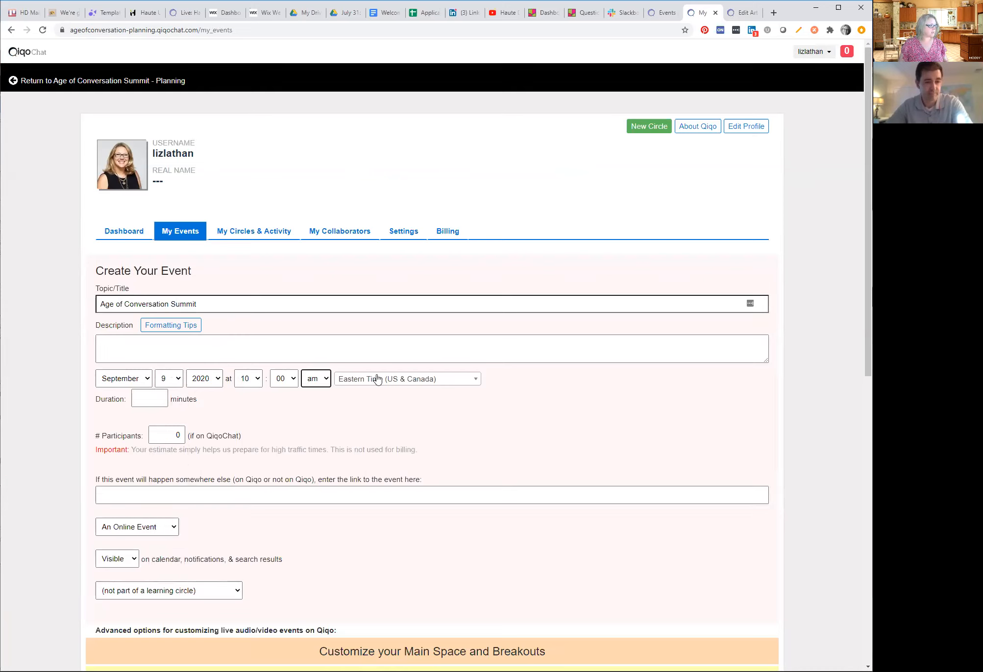
pyautogui.click(377, 379)
pyautogui.click(373, 431)
# Step: Set the event's duration to 420 minutes
pyautogui.click(152, 401)
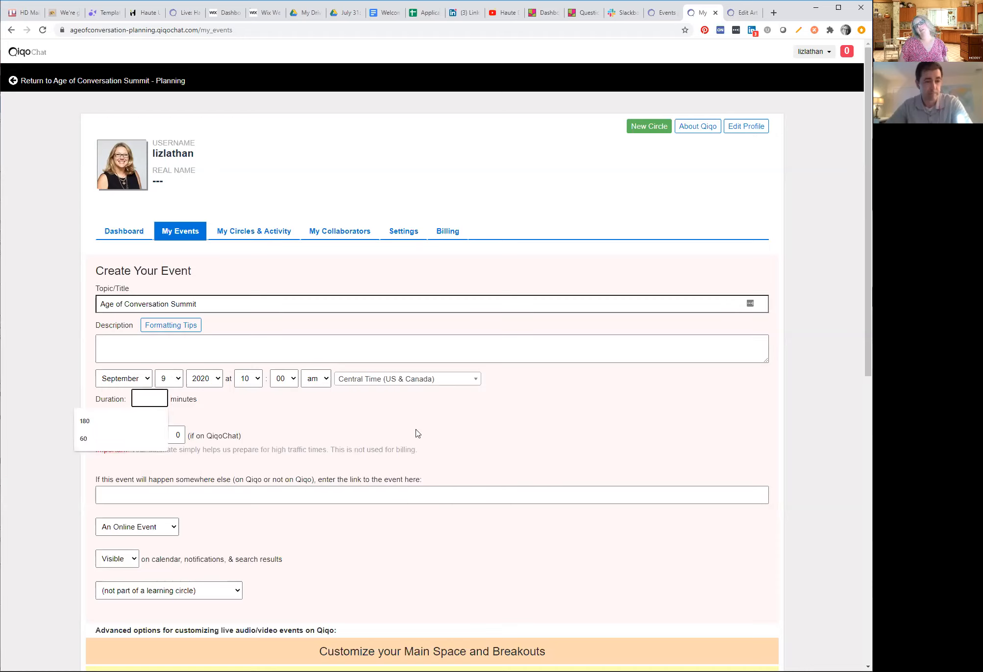
pyautogui.write('180')
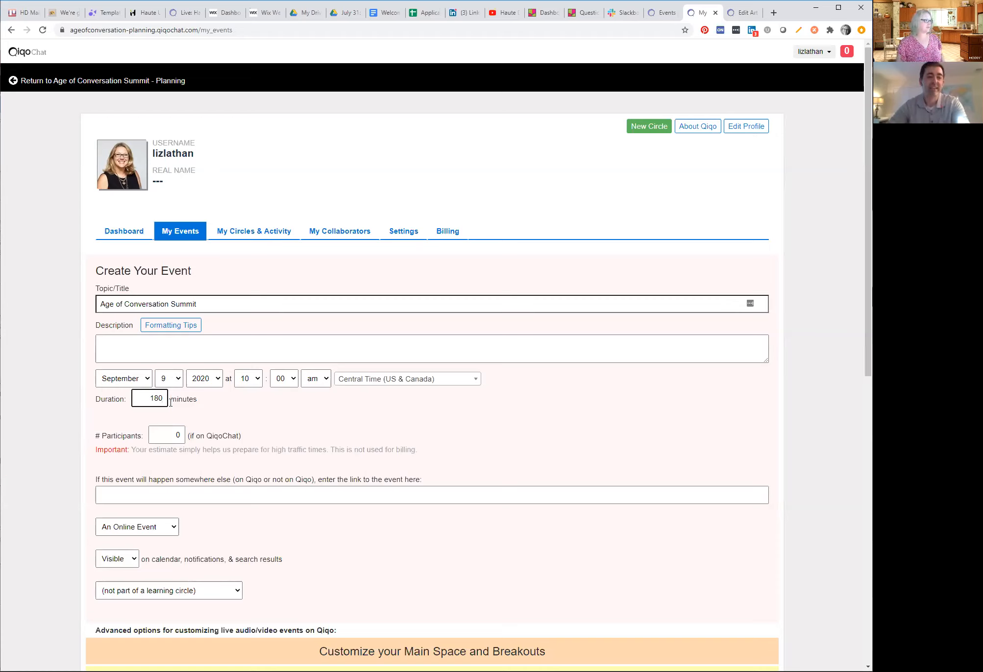
pyautogui.moveTo(147, 398); pyautogui.dragTo(196, 397)
pyautogui.write('420')
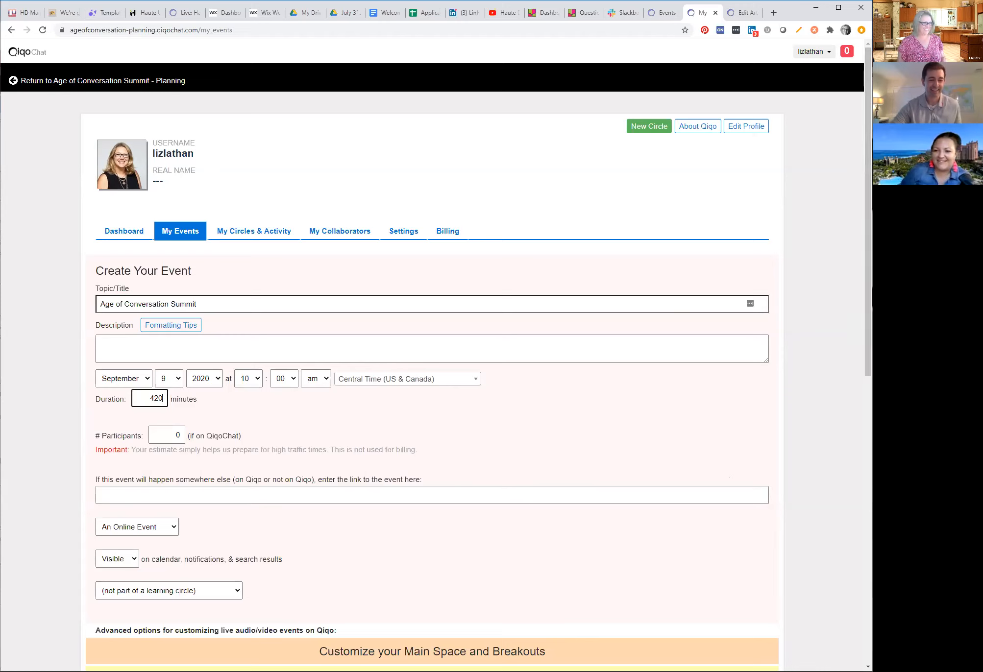
# Step: Check the remaining event options and schedule the Age of Conversation Summit event
pyautogui.scroll(-9, 727, 483)
pyautogui.scroll(-3, 392, 343)
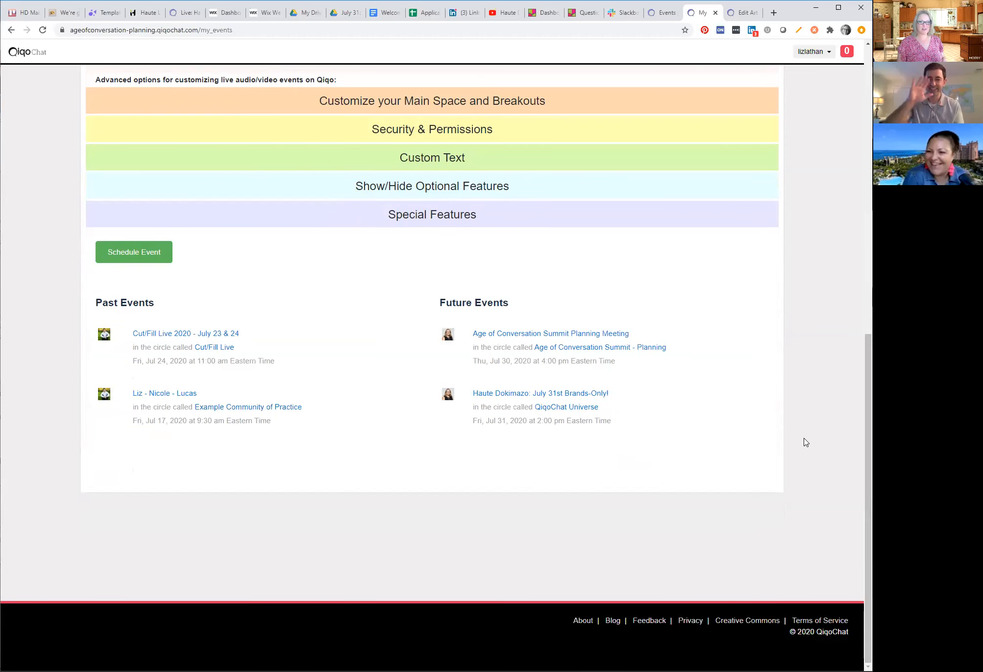
pyautogui.scroll(10, 409, 410)
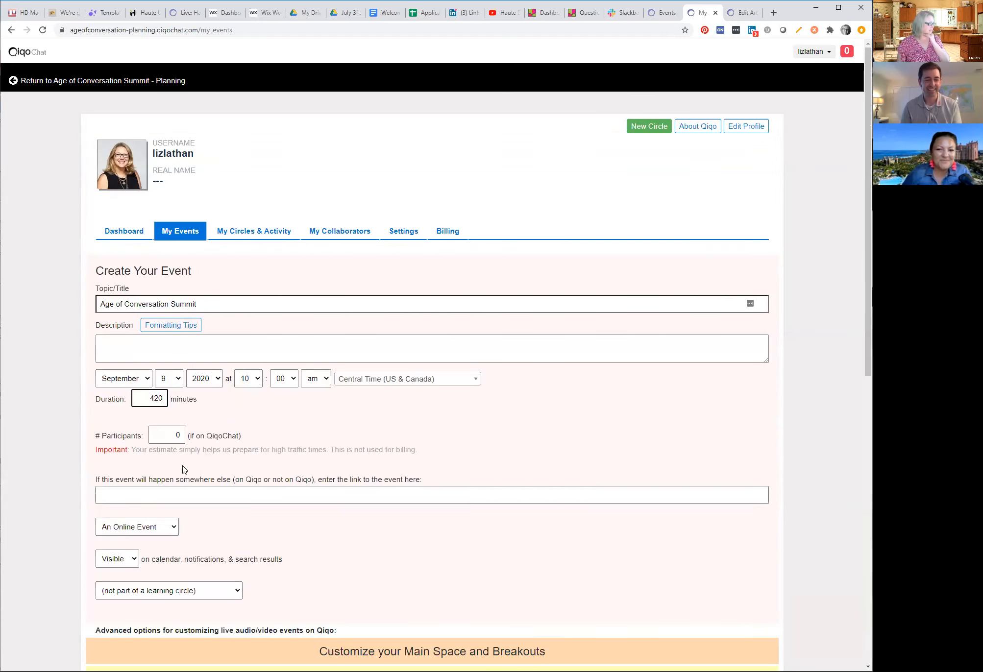
pyautogui.scroll(-4, 105, 519)
pyautogui.scroll(-1, 111, 535)
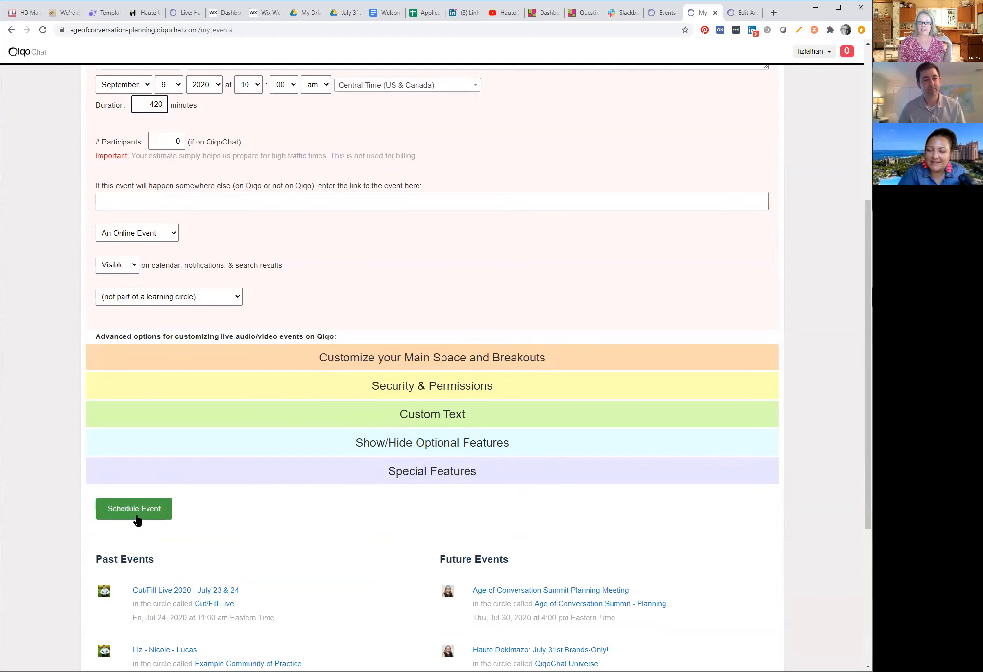
pyautogui.click(136, 517)
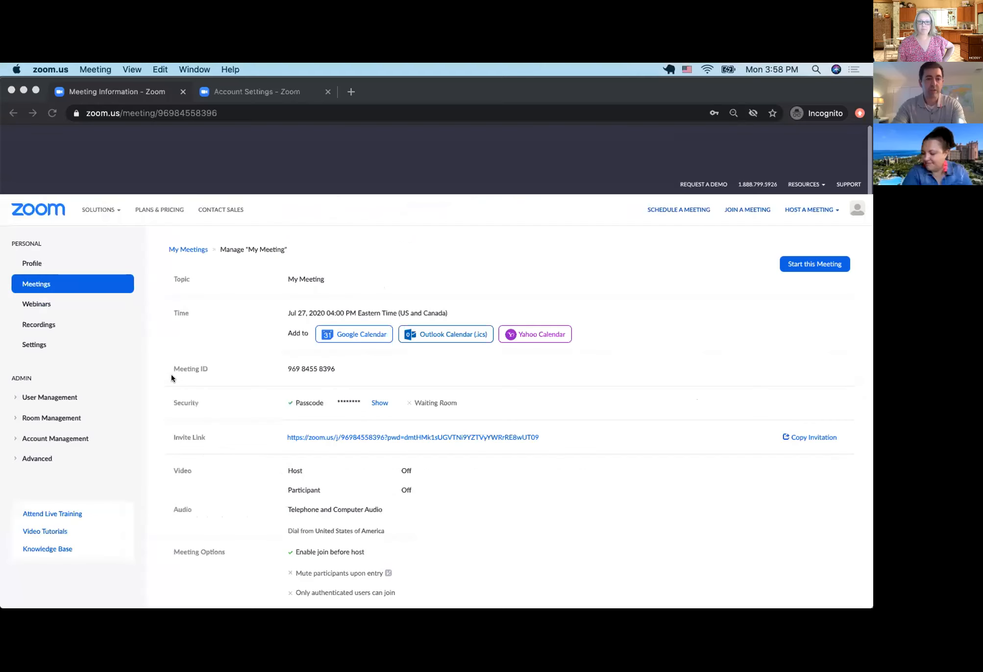
# Step: Switch to the Zoom account settings and locate the live streaming options by searching the page for "live"
pyautogui.scroll(-1, 171, 378)
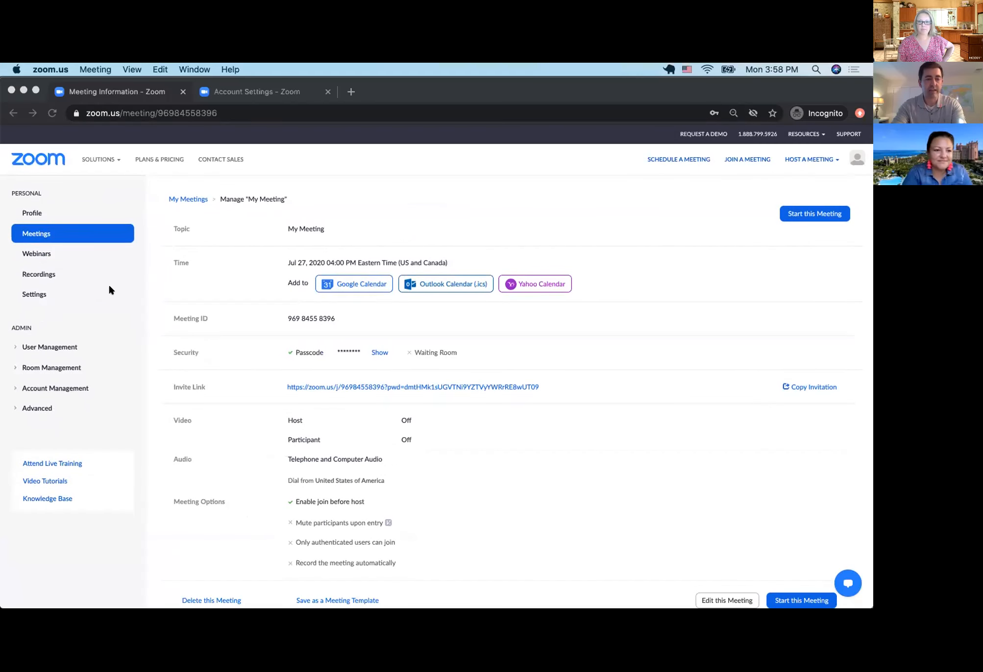
pyautogui.click(228, 90)
pyautogui.click(228, 89)
pyautogui.scroll(5, 265, 283)
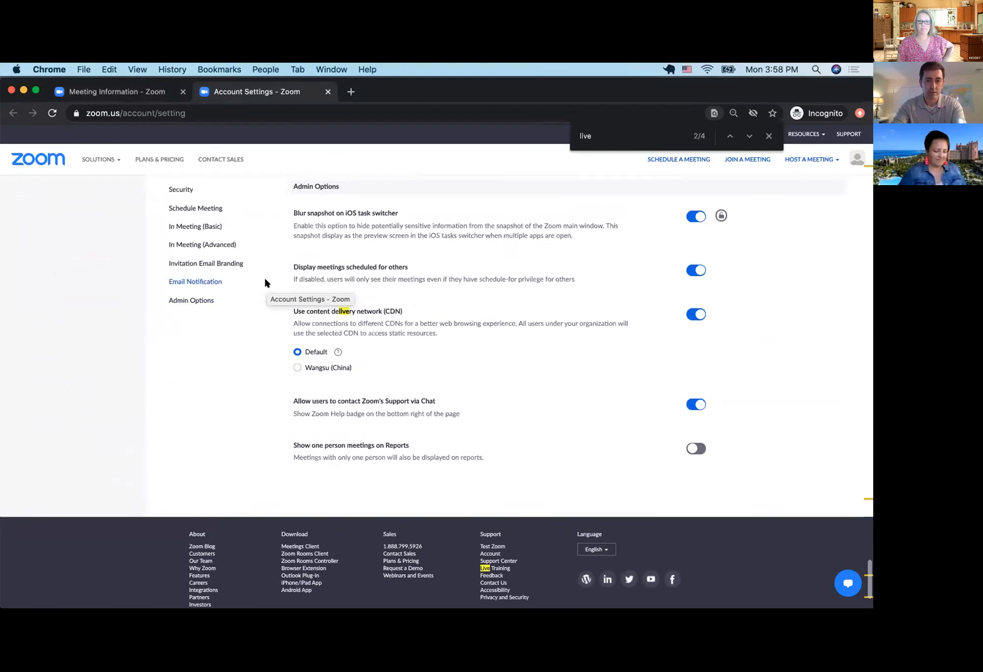
pyautogui.press('Return')
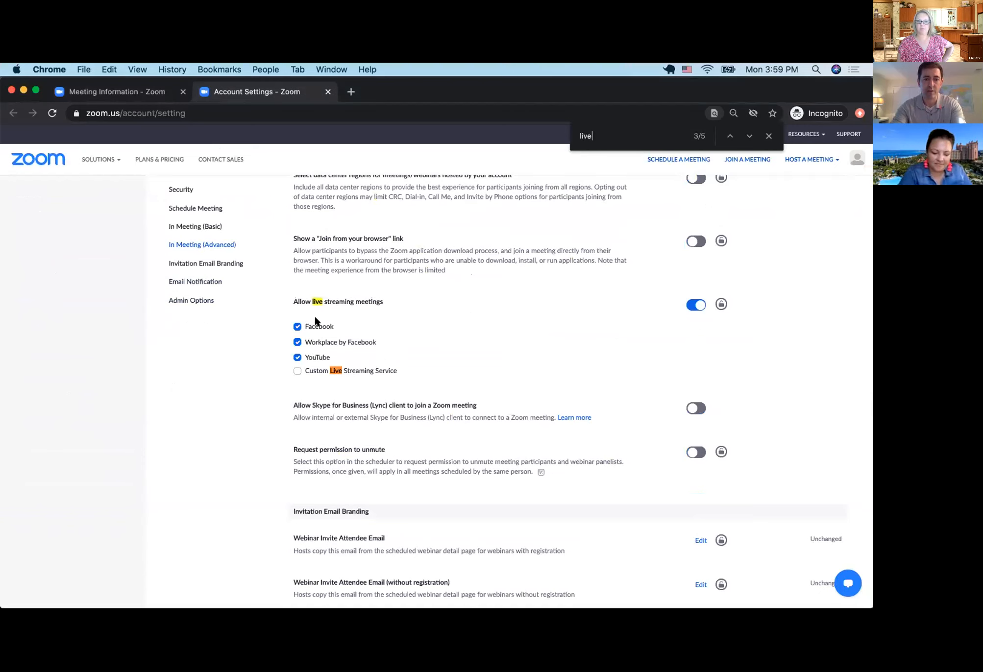
# Step: Open the Zoom meeting "My Meeting" from the upcoming meetings and view its live streaming section
pyautogui.hotkey('ctrl', 'Tab')
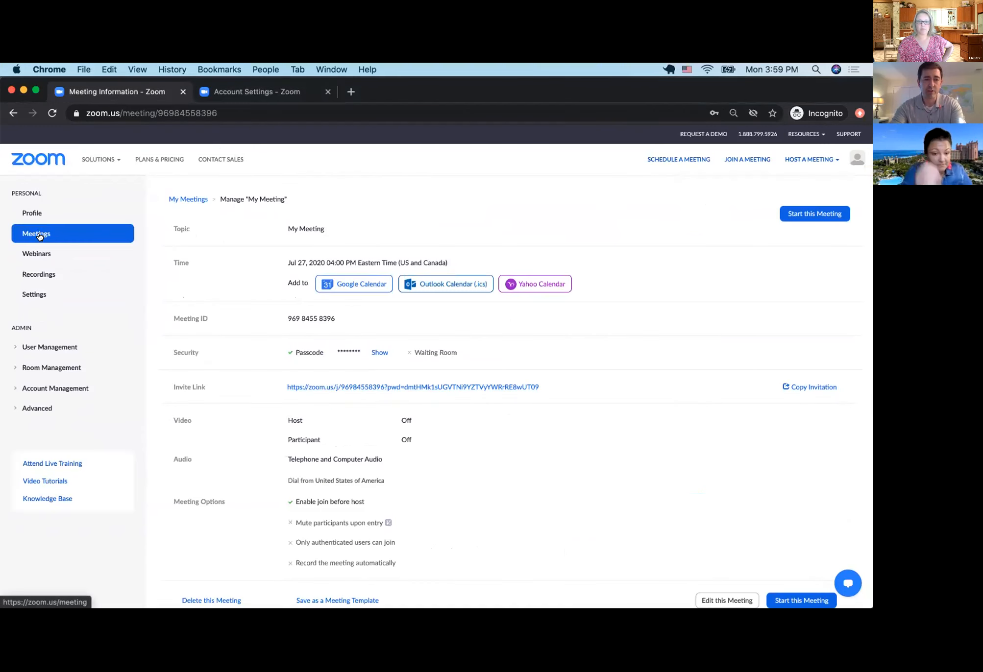
pyautogui.click(173, 199)
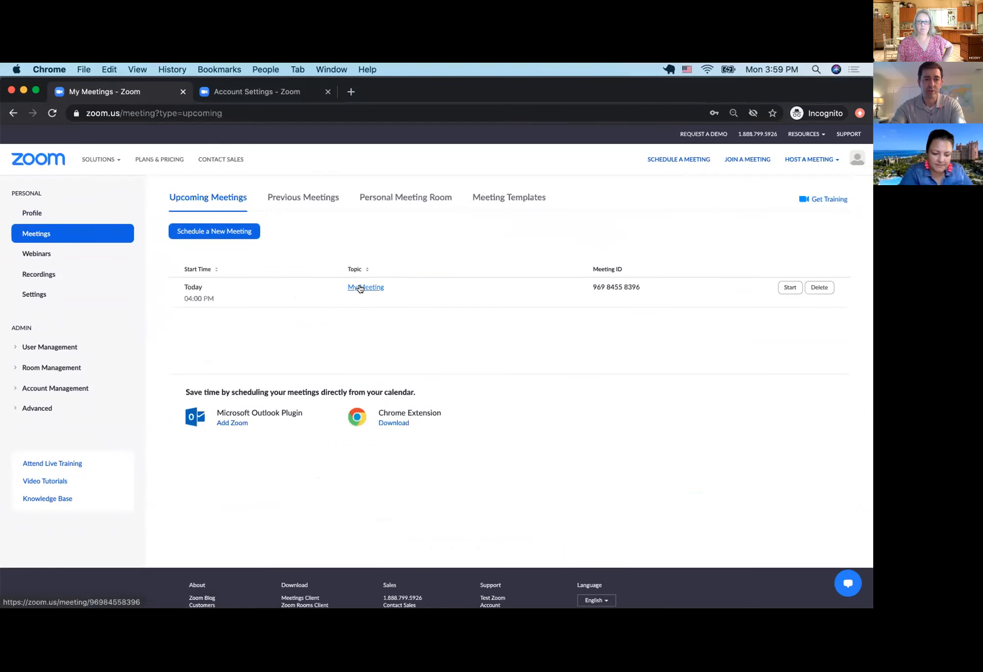
pyautogui.click(361, 288)
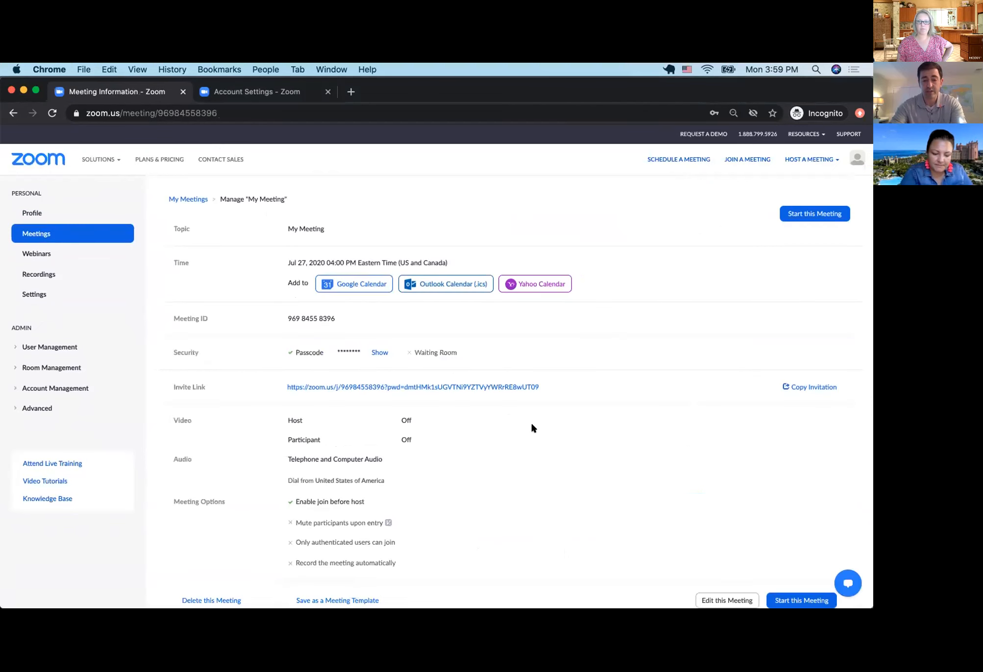
pyautogui.scroll(-5, 530, 421)
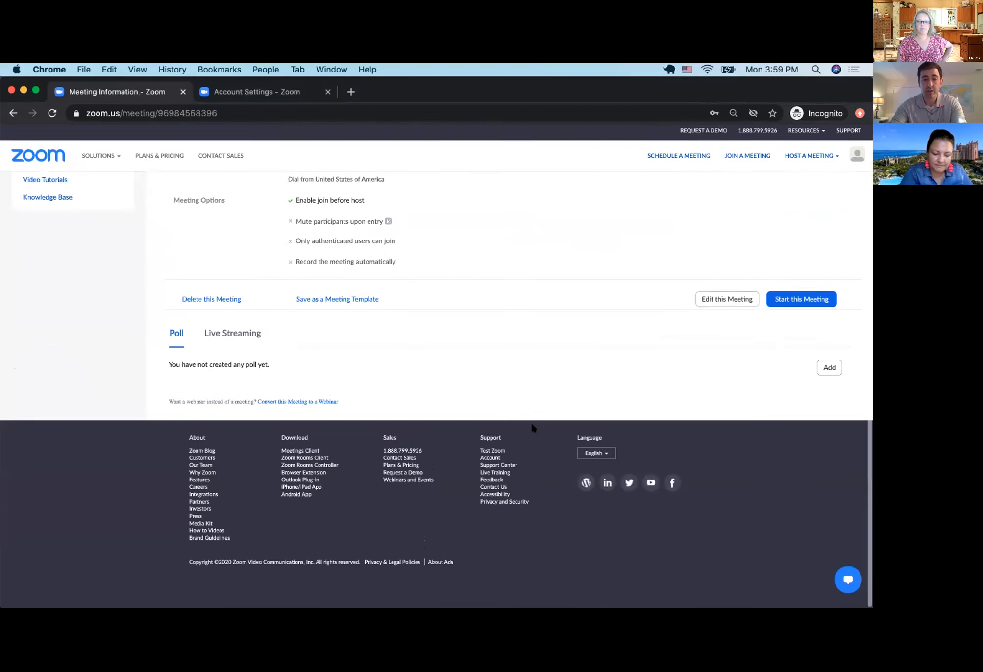
pyautogui.click(227, 338)
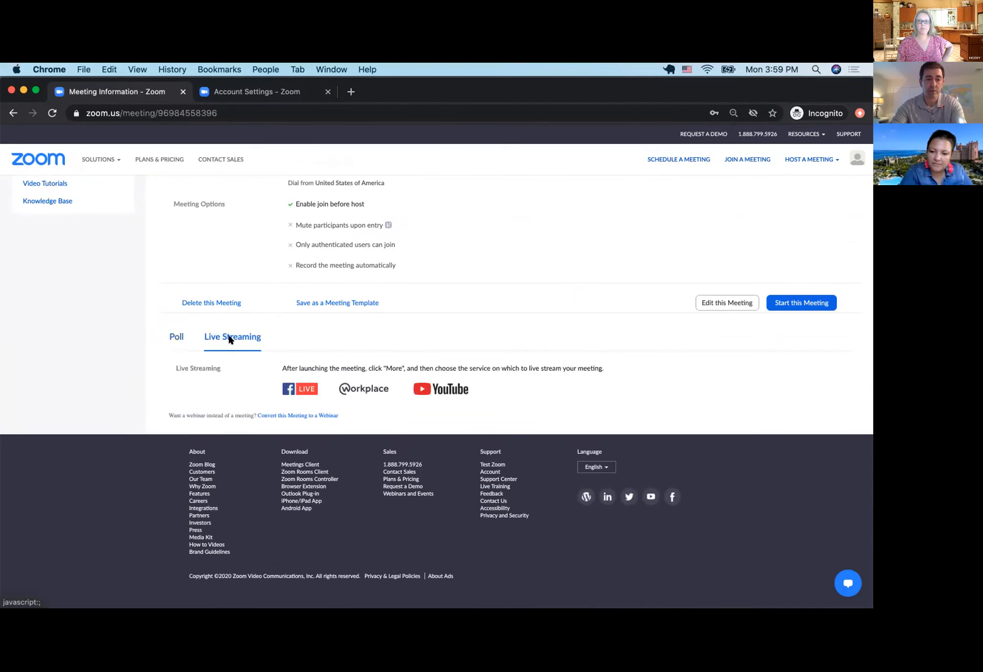